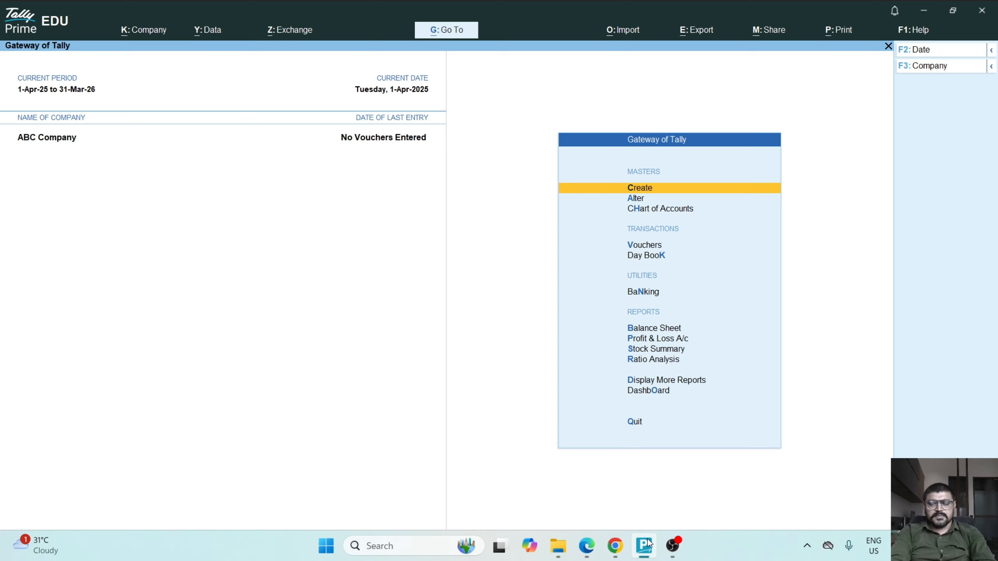
# - Start creating a new ledger named Sagar Enterprise, without an alias
pyautogui.press('Return')
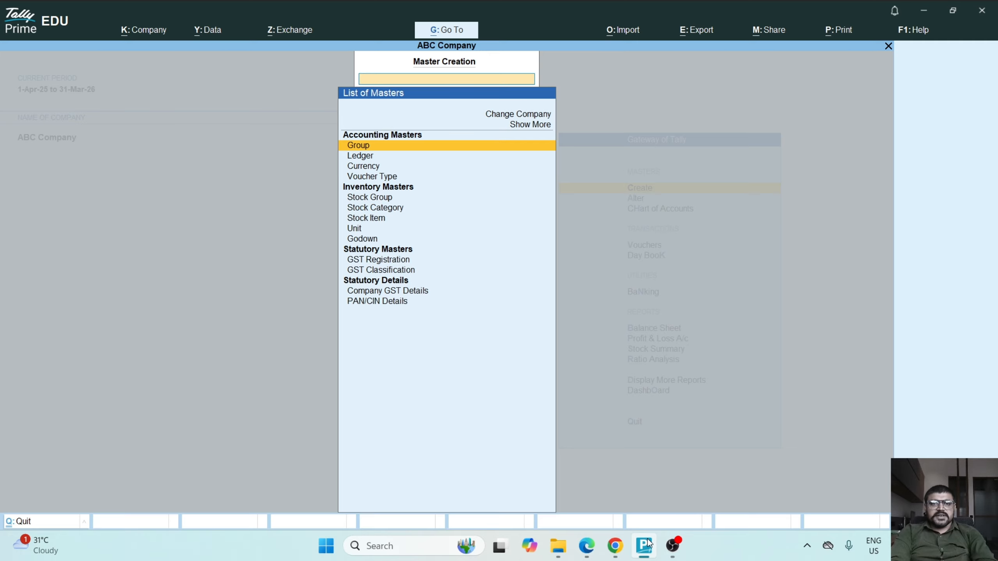
pyautogui.press('Down')
pyautogui.press('Return')
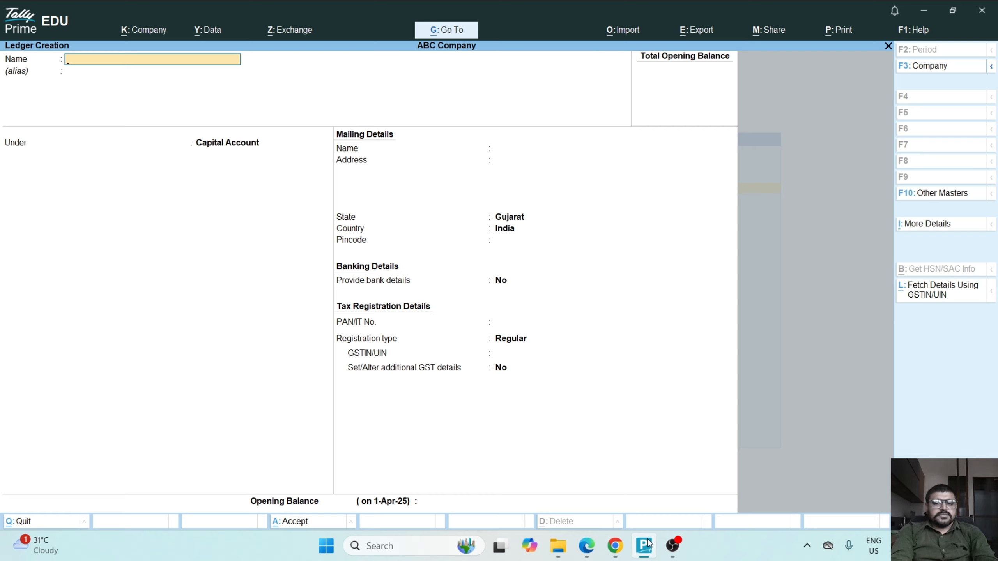
pyautogui.write('Sa')
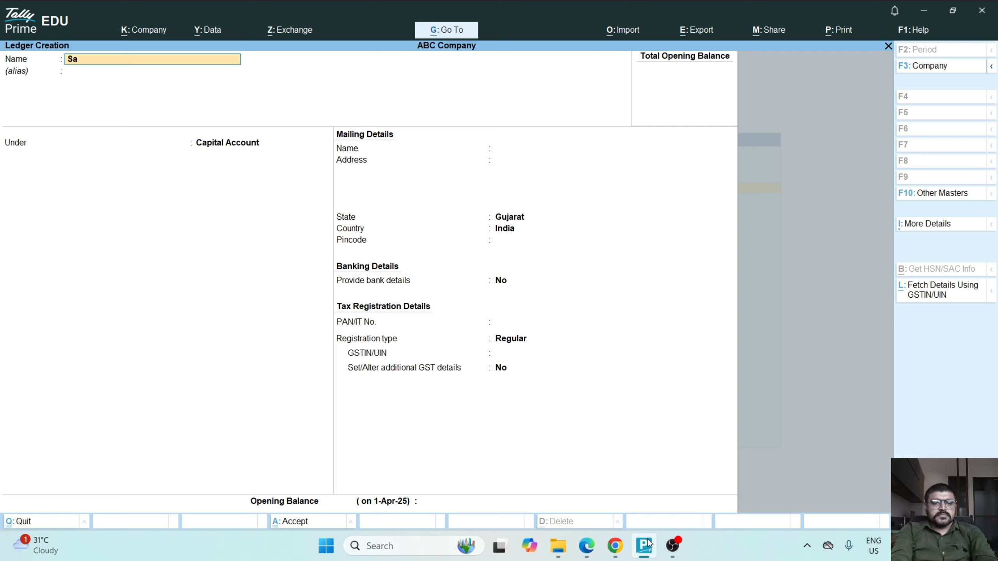
pyautogui.write('gar En')
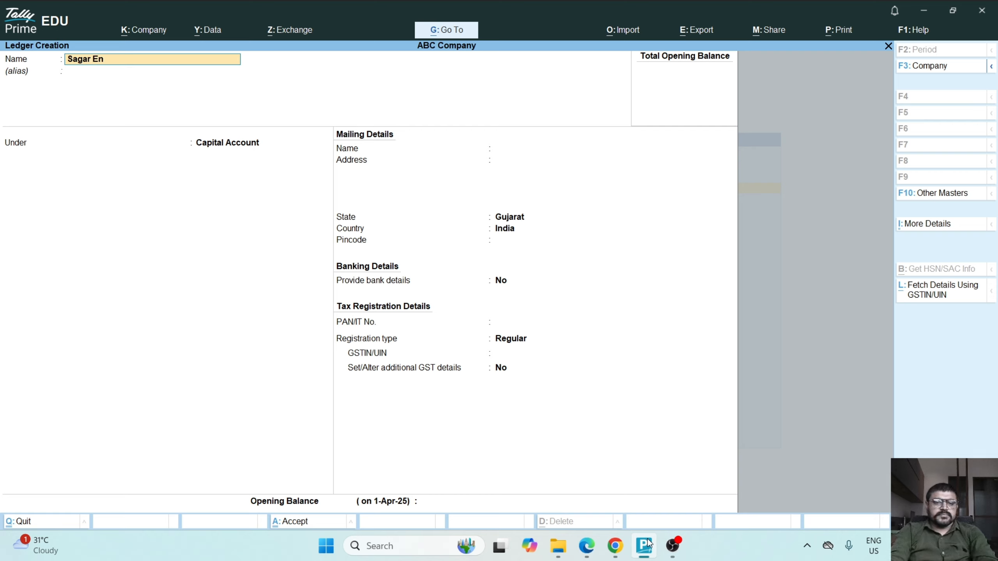
pyautogui.write('terp')
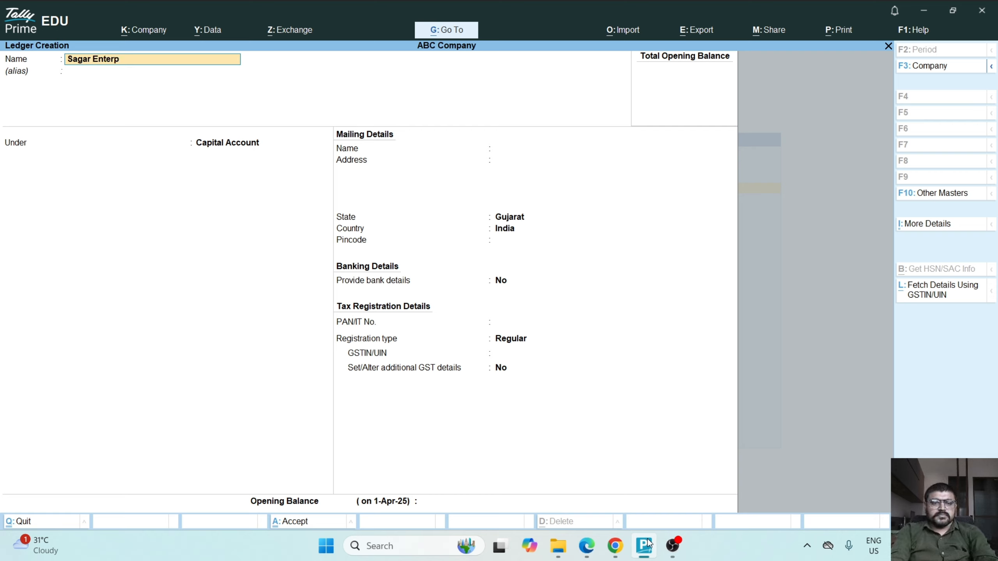
pyautogui.write('rise')
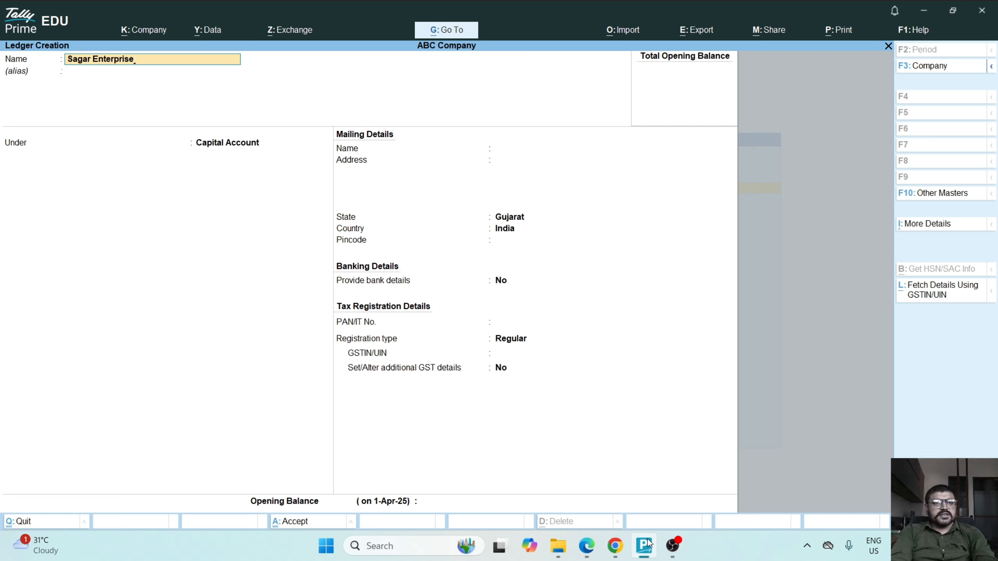
pyautogui.press('Return')
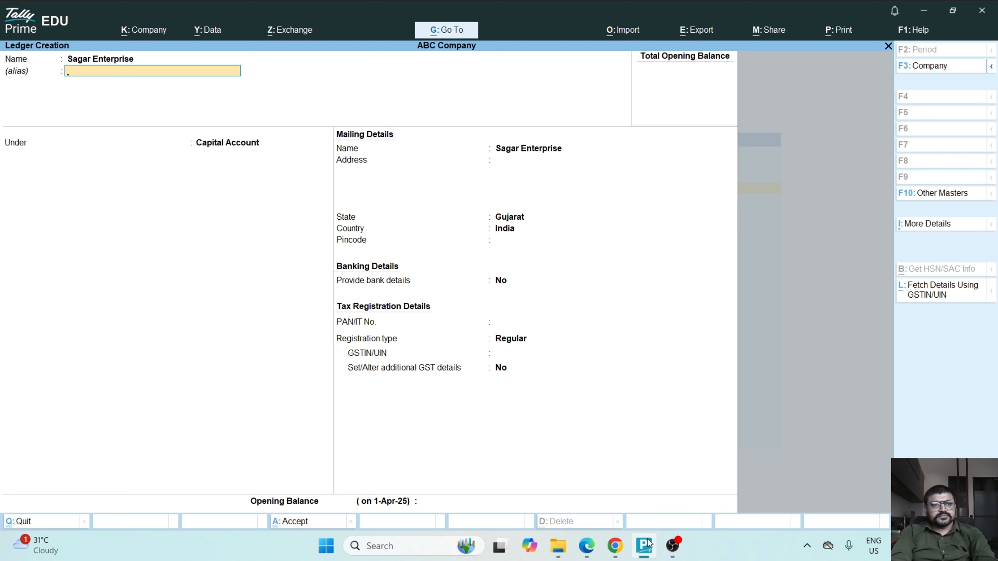
pyautogui.press('Return')
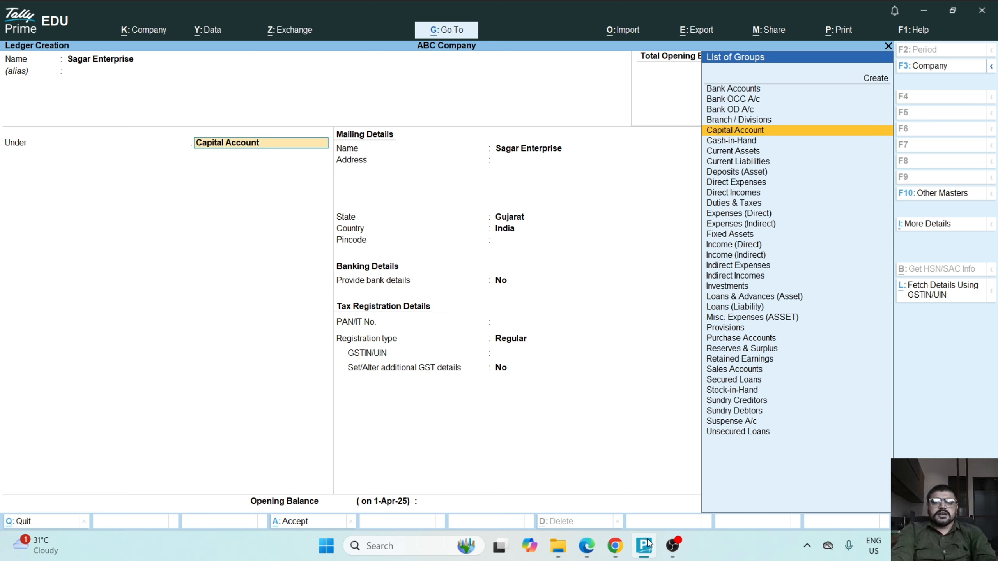
# - Place the ledger under Sundry Debtors, keeping bill-by-bill balances on, no default credit period, the credit-days check off and the mailing name unchanged
pyautogui.write('Su')
pyautogui.press('Down')
pyautogui.press('Down')
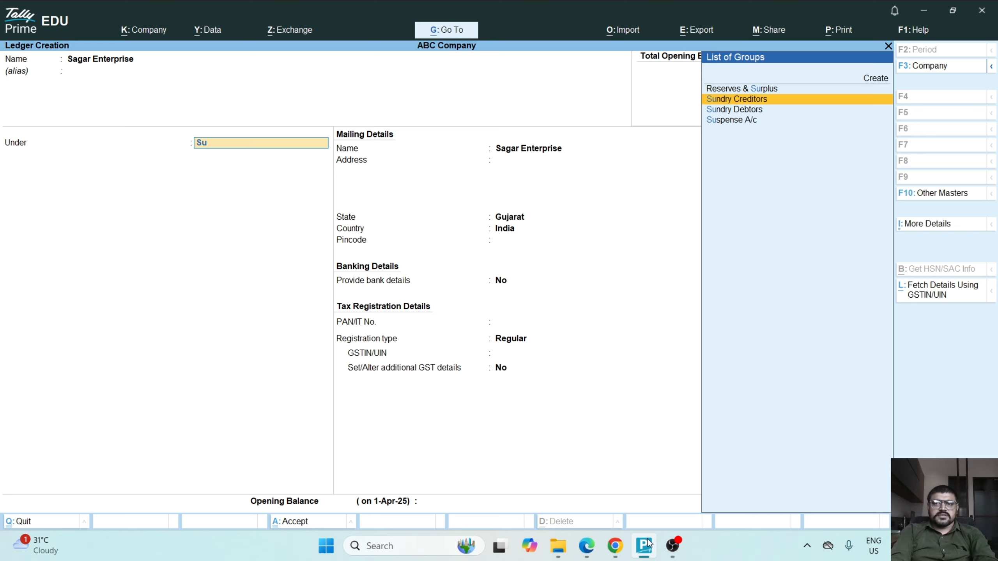
pyautogui.press('Return')
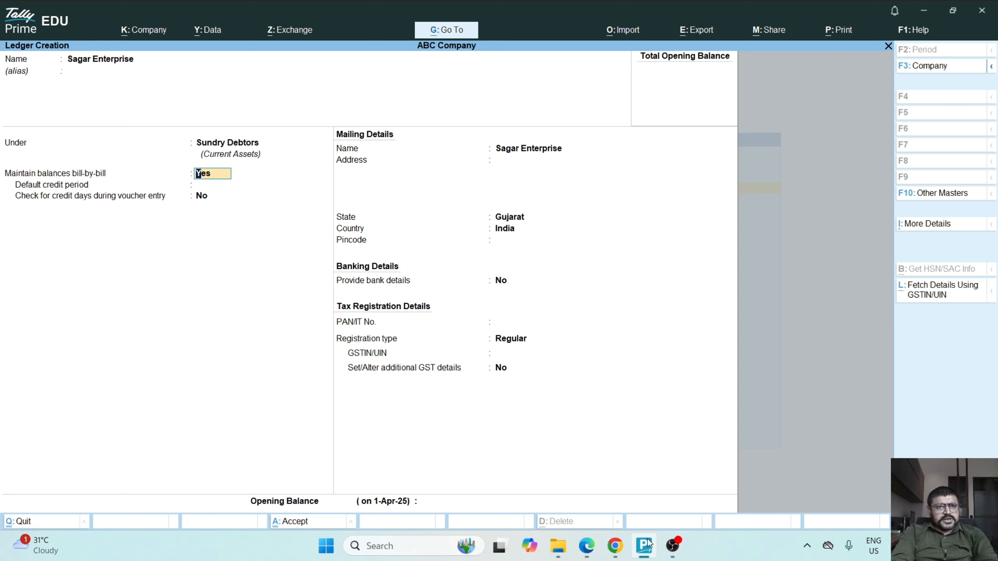
pyautogui.press('Return')
pyautogui.press('Return')
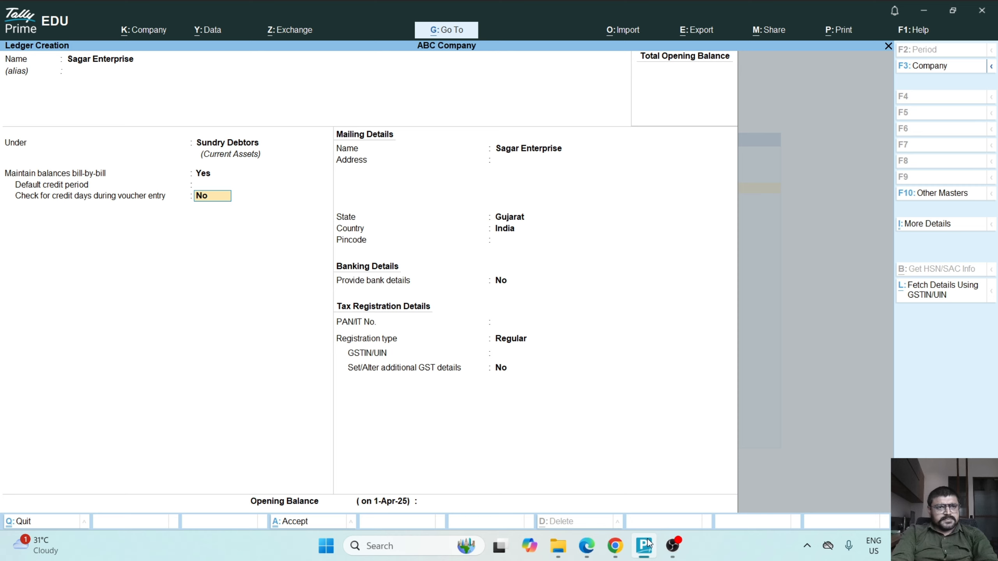
pyautogui.press('Return')
pyautogui.press('Return')
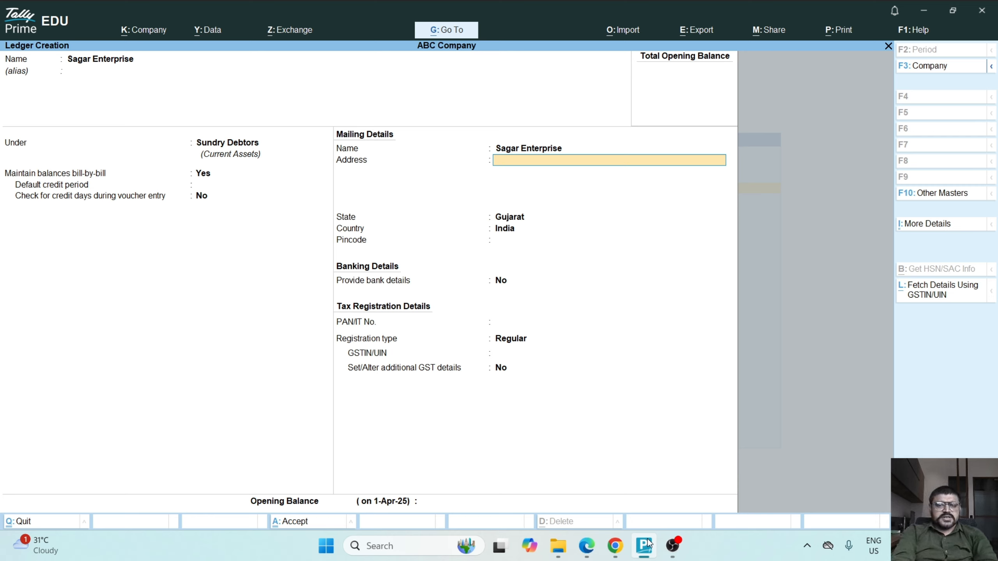
# - Fill in the ledger's mailing address and pincode, keeping the default state
pyautogui.write('Morbi')
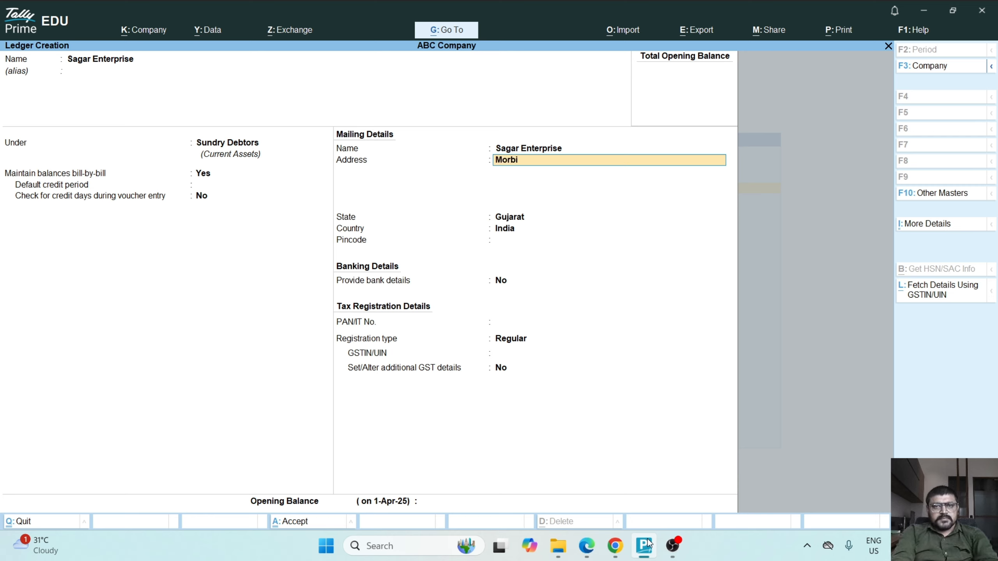
pyautogui.press('Return')
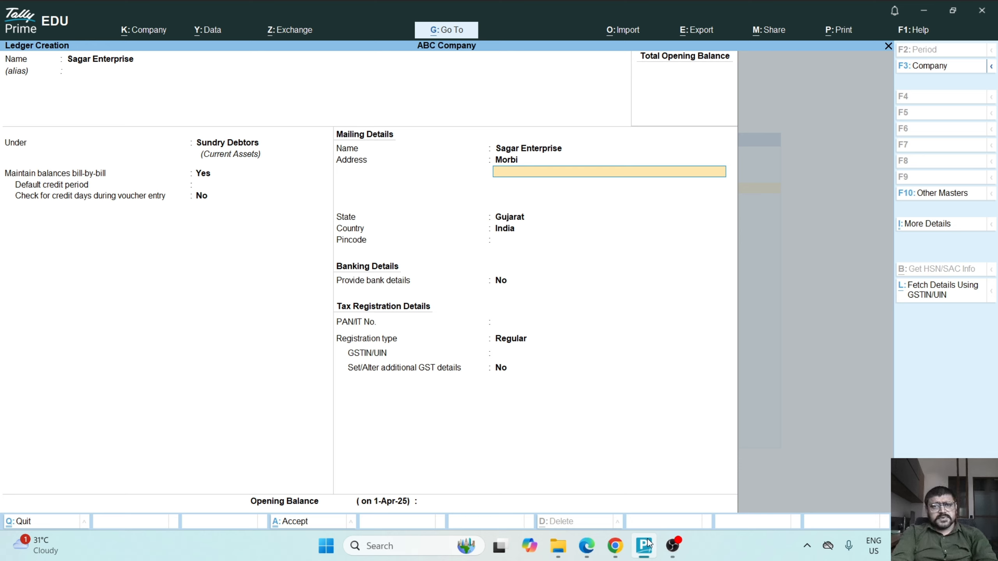
pyautogui.press('Return')
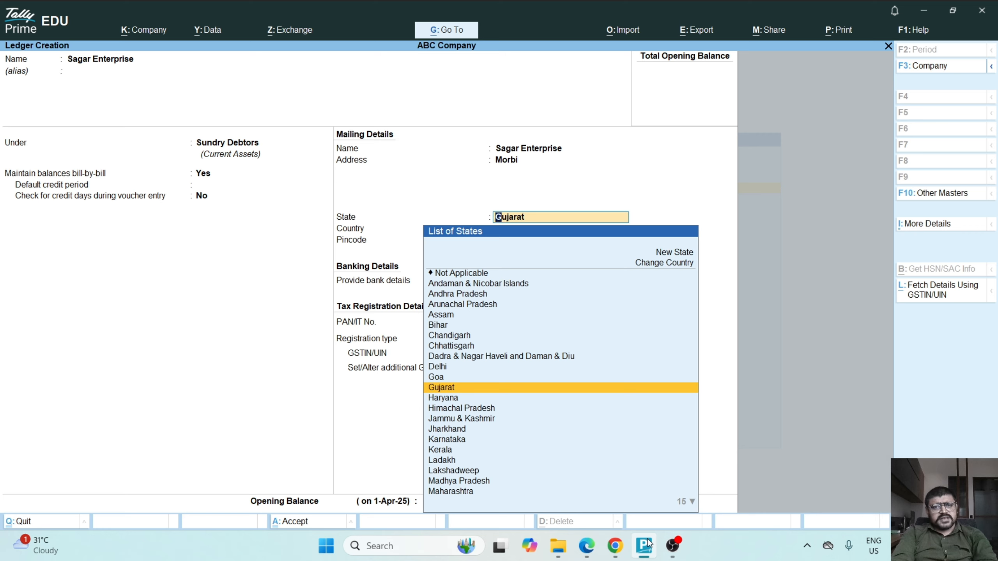
pyautogui.press('Return')
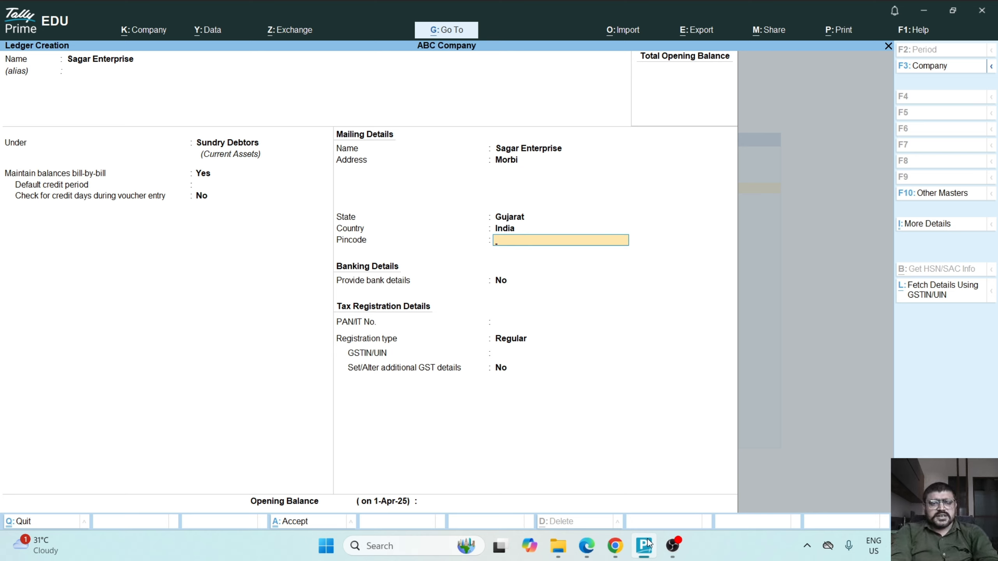
pyautogui.write('3636')
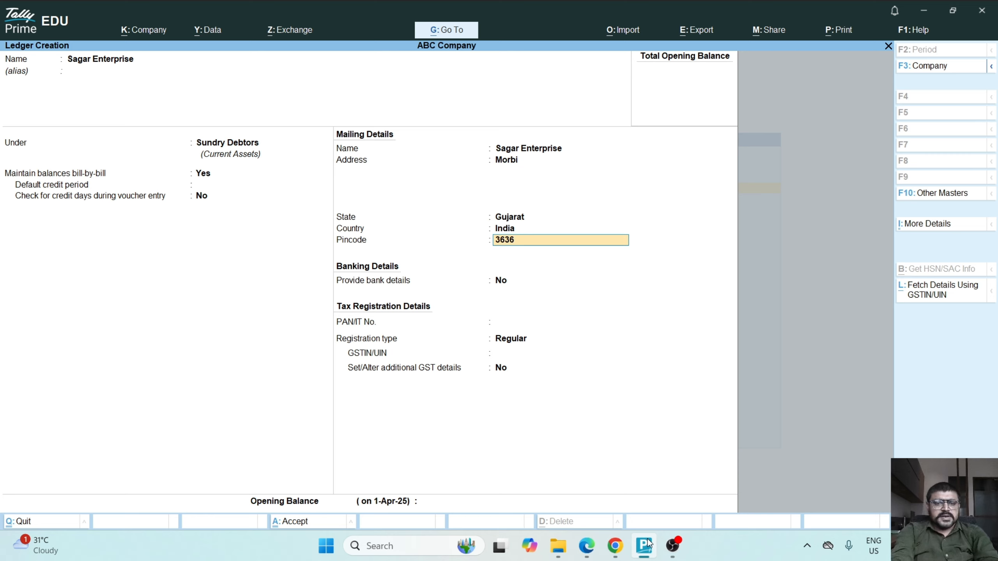
pyautogui.write('41')
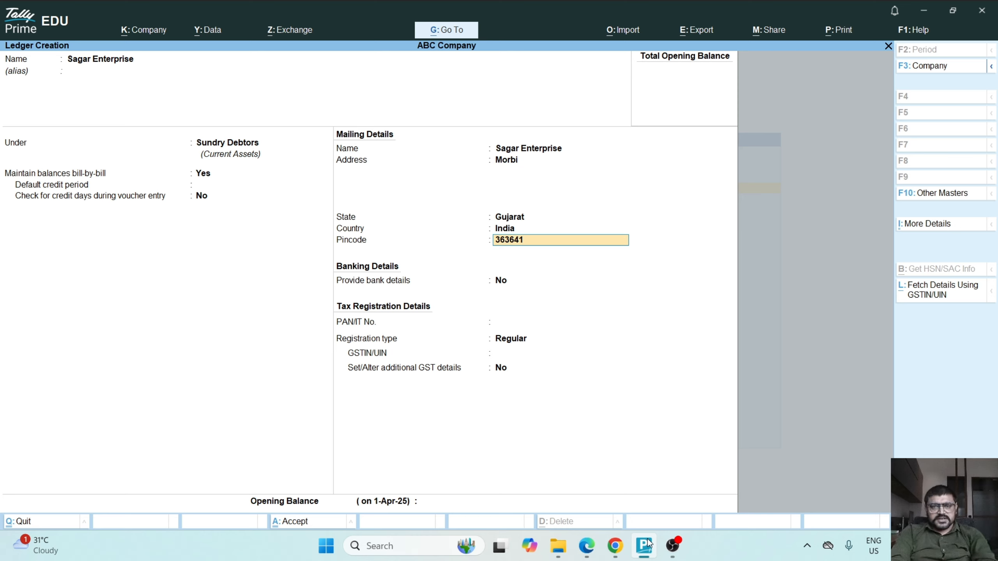
pyautogui.press('Return')
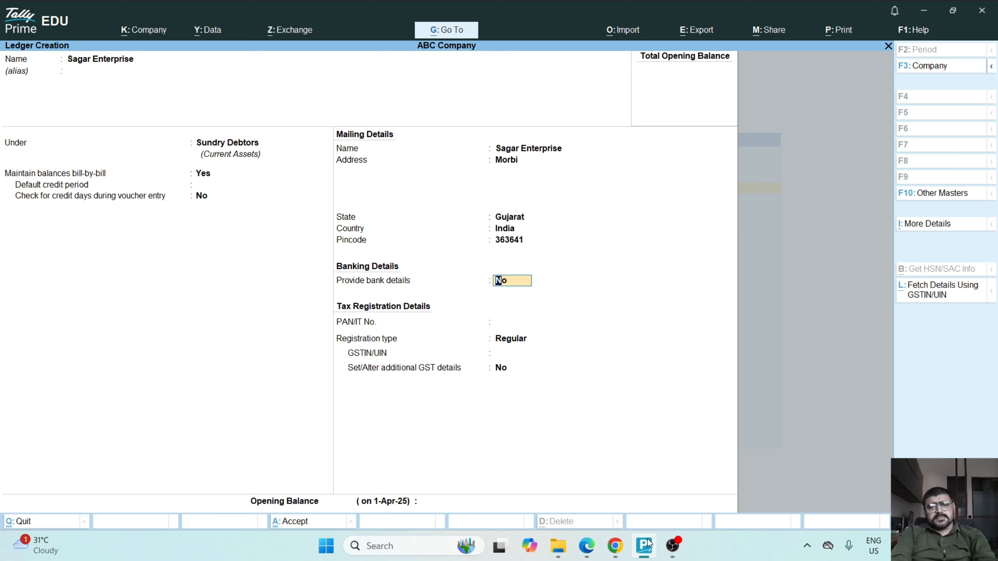
pyautogui.write('y')
pyautogui.press('Return')
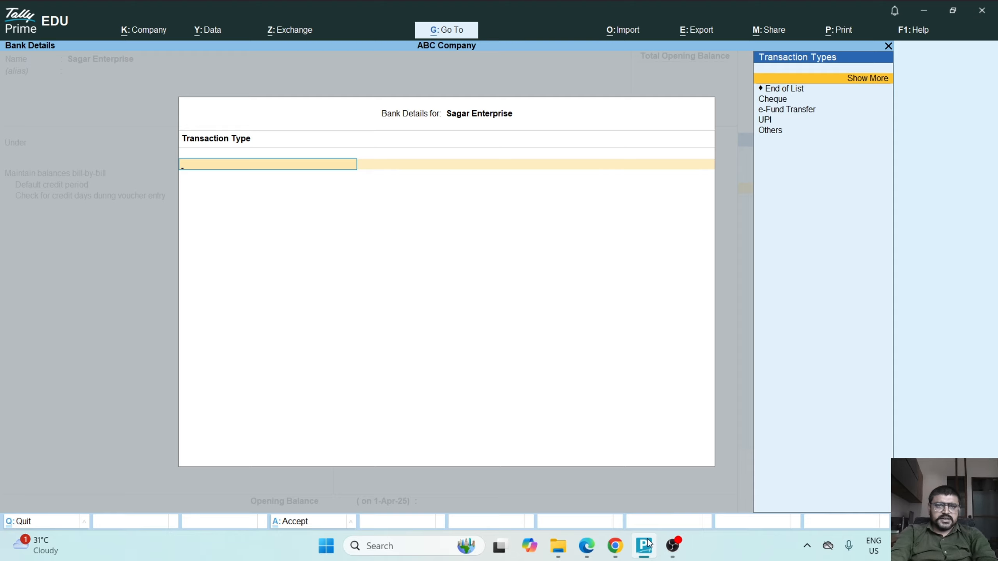
pyautogui.press('Escape')
pyautogui.write('n')
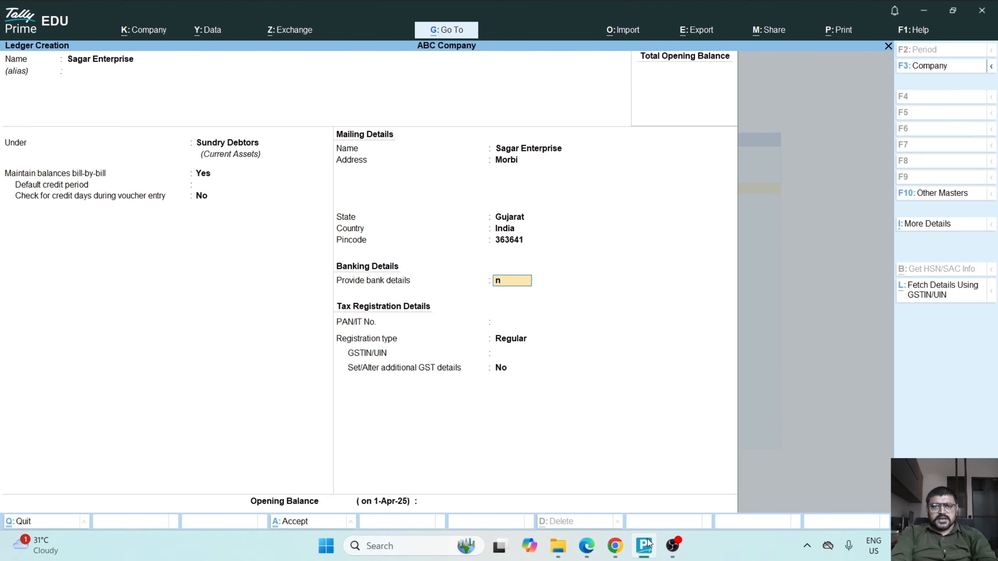
# - Save the ledger with bank details set to No, Regular registration type, and the PAN, GSTIN and opening balance left blank
pyautogui.press('Return')
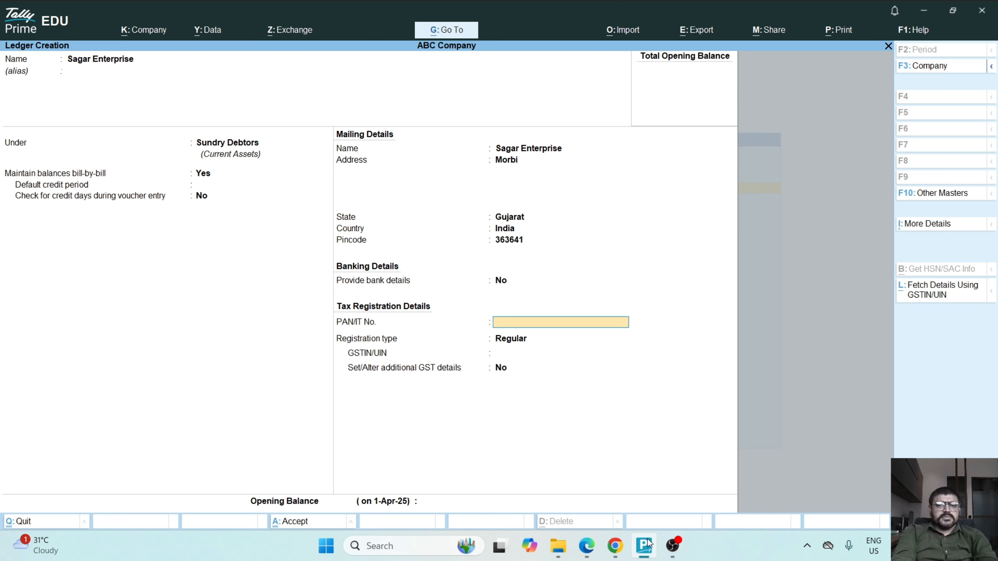
pyautogui.press('Return')
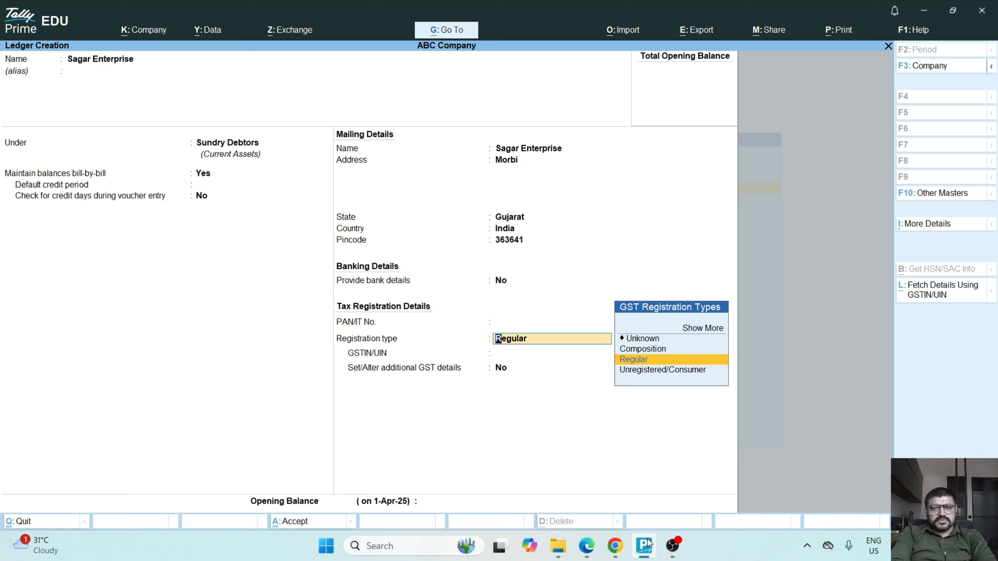
pyautogui.press('Return')
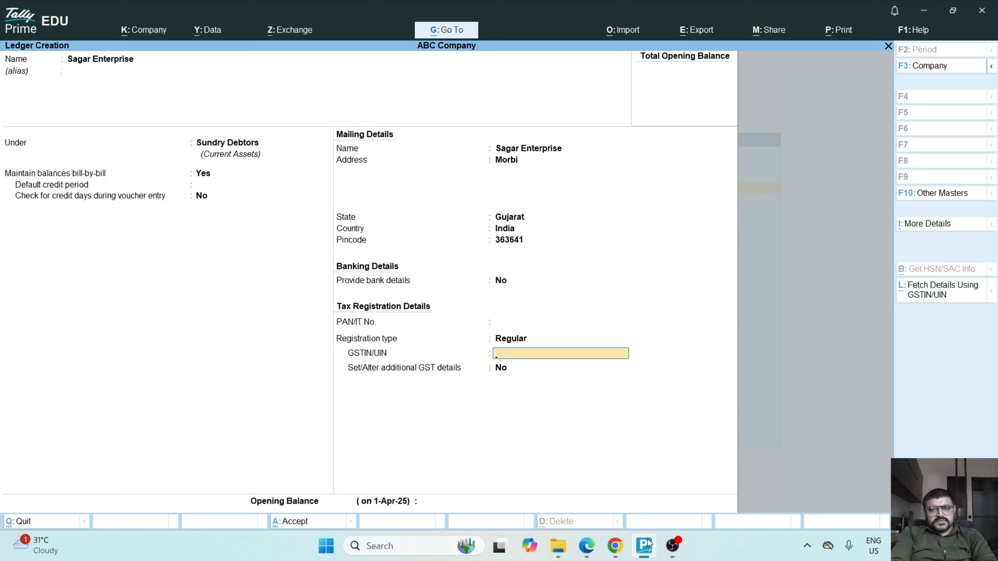
pyautogui.press('Return')
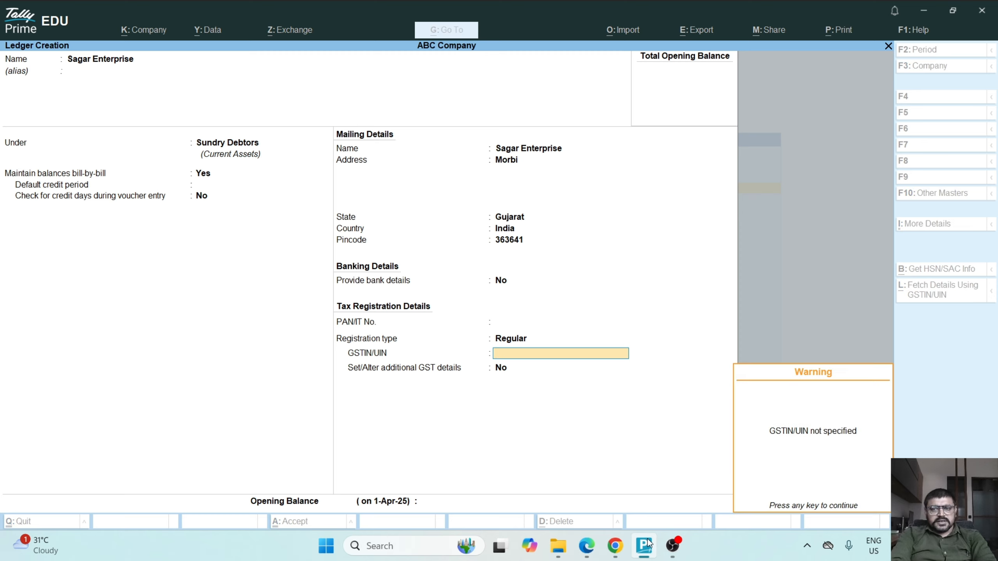
pyautogui.press('Return')
pyautogui.press('Return')
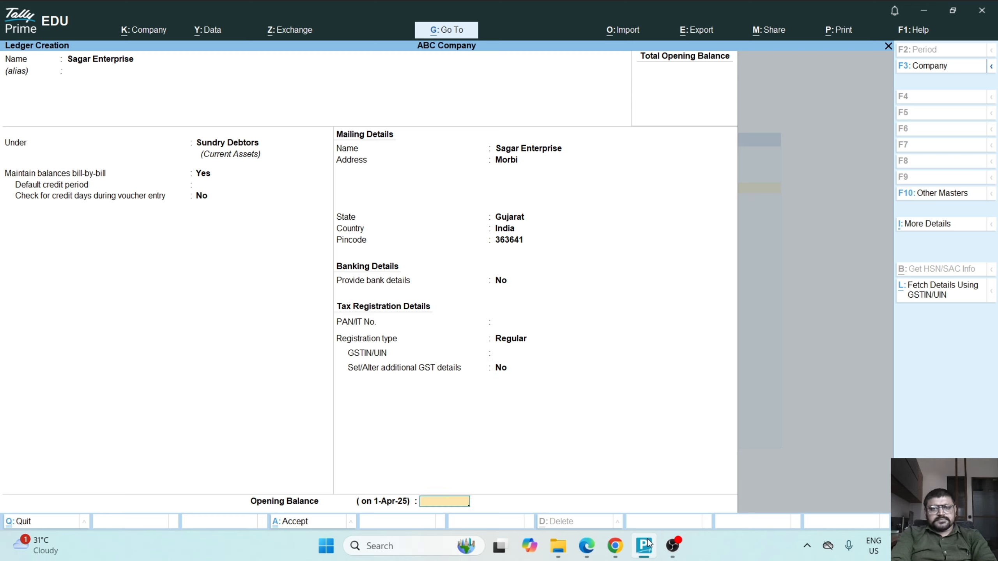
pyautogui.press('Return')
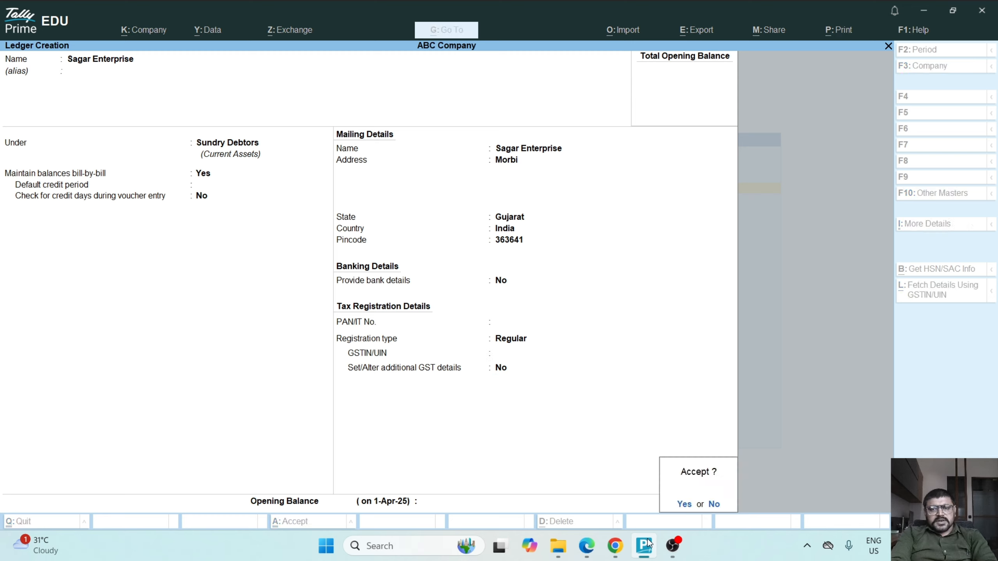
pyautogui.press('y')
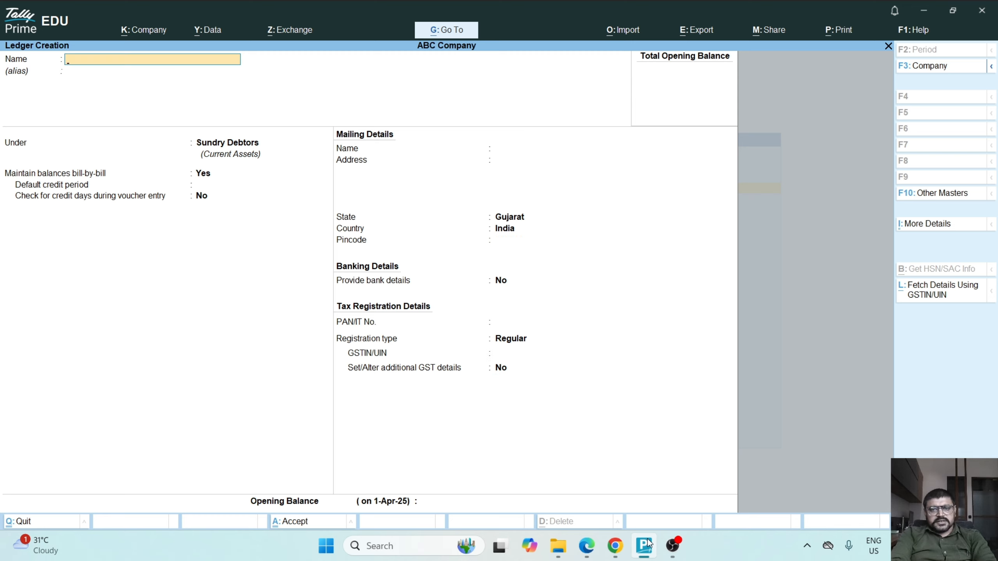